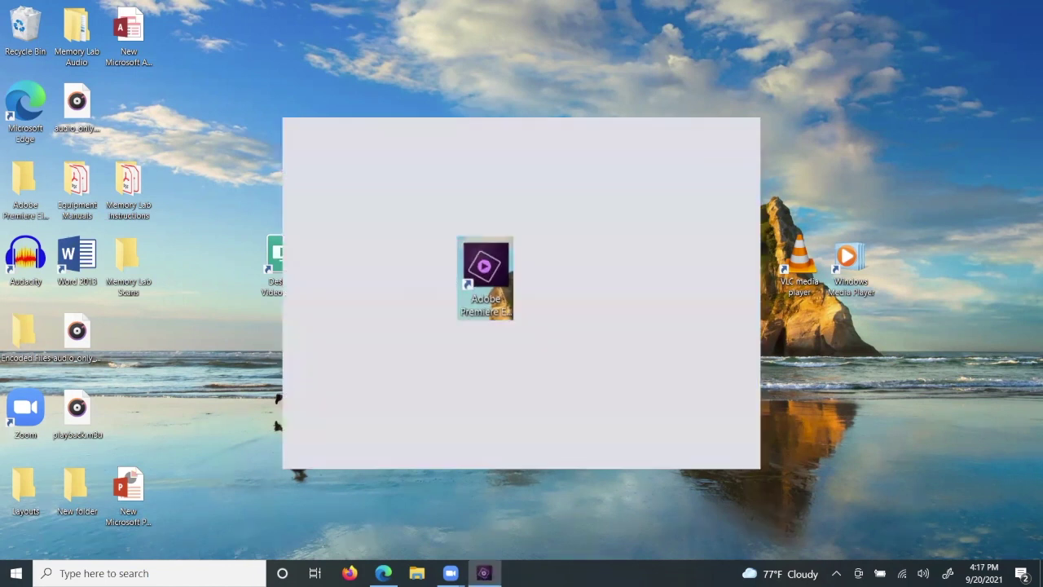
# Step: Open the Premiere Elements Video Editor to start a new, empty project
pyautogui.click(648, 426)
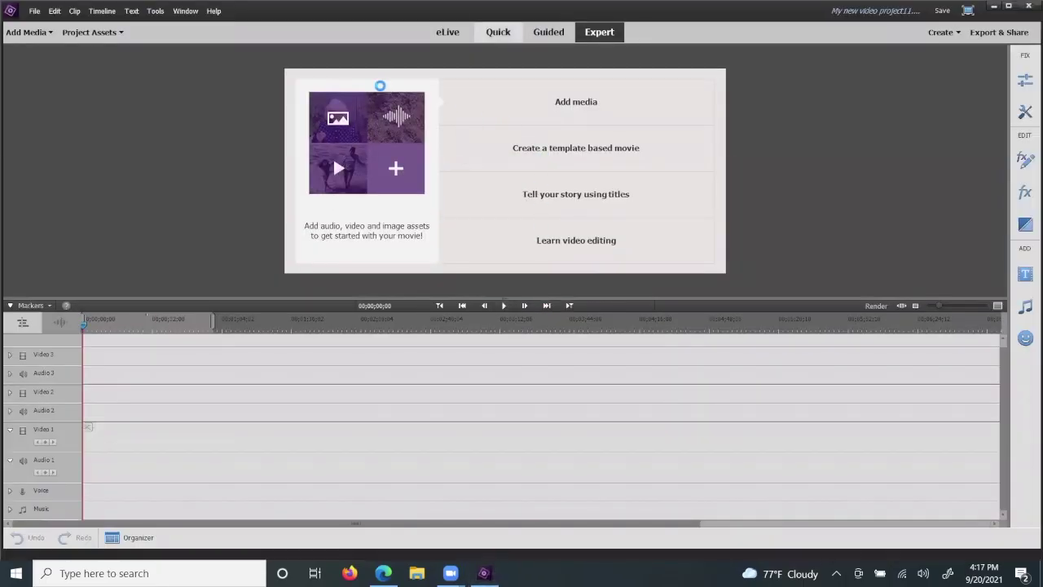
# Step: Switch to Quick mode and import wedding 1991.mp4 from the Memory Lab videos folder
pyautogui.click(498, 32)
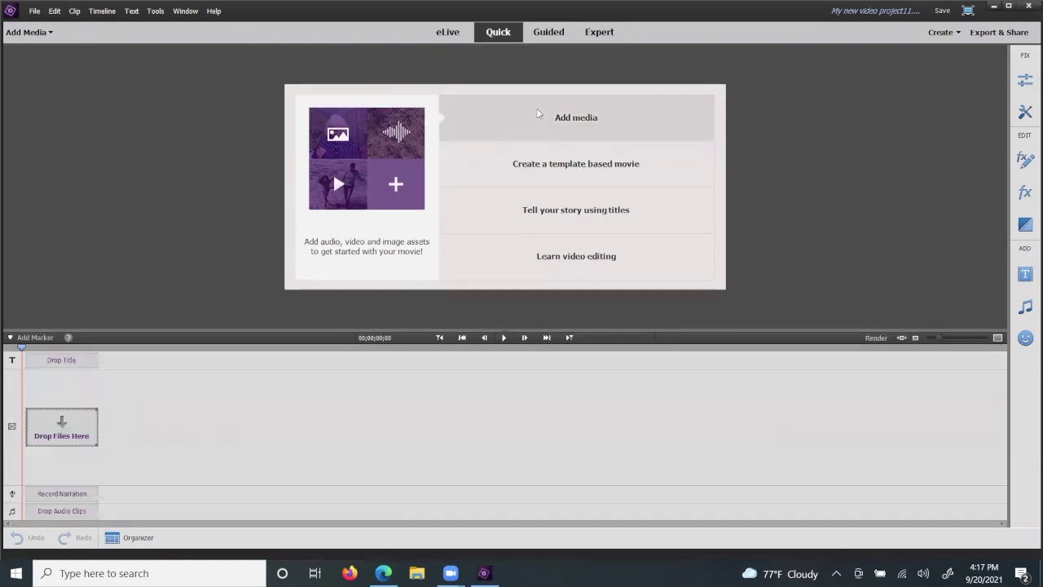
pyautogui.click(578, 119)
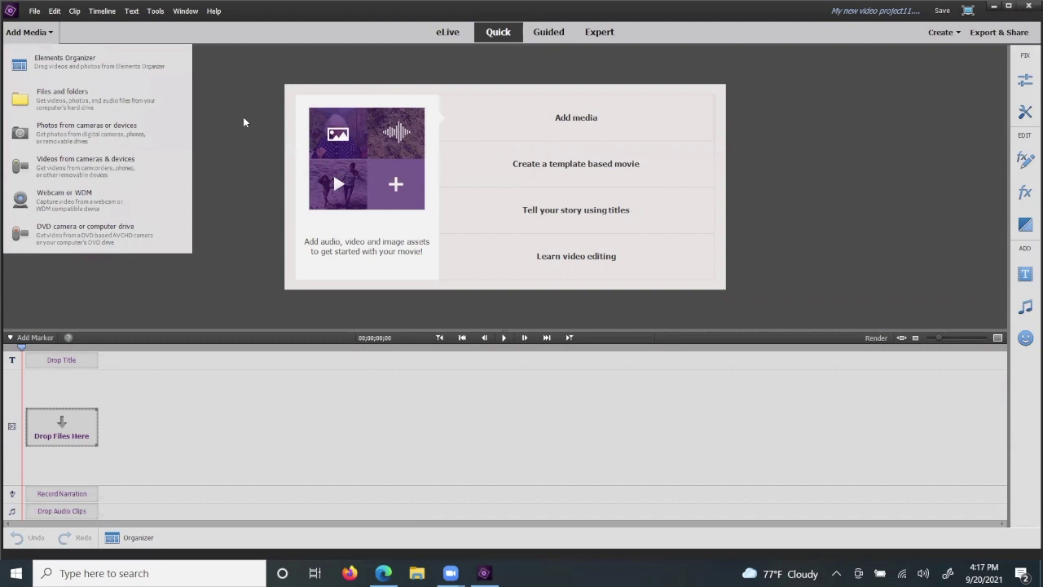
pyautogui.click(76, 96)
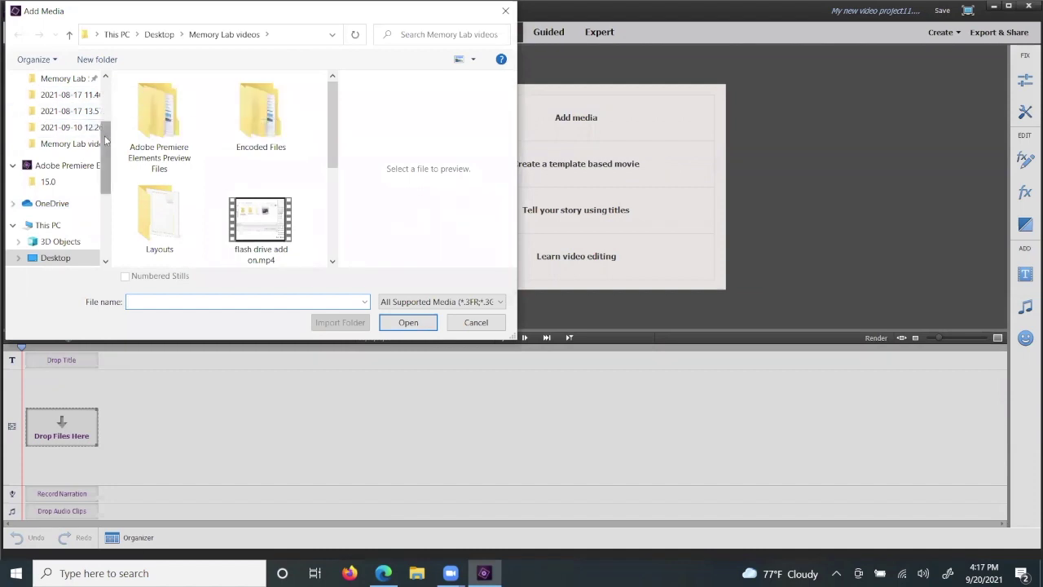
pyautogui.scroll(1, 106, 133)
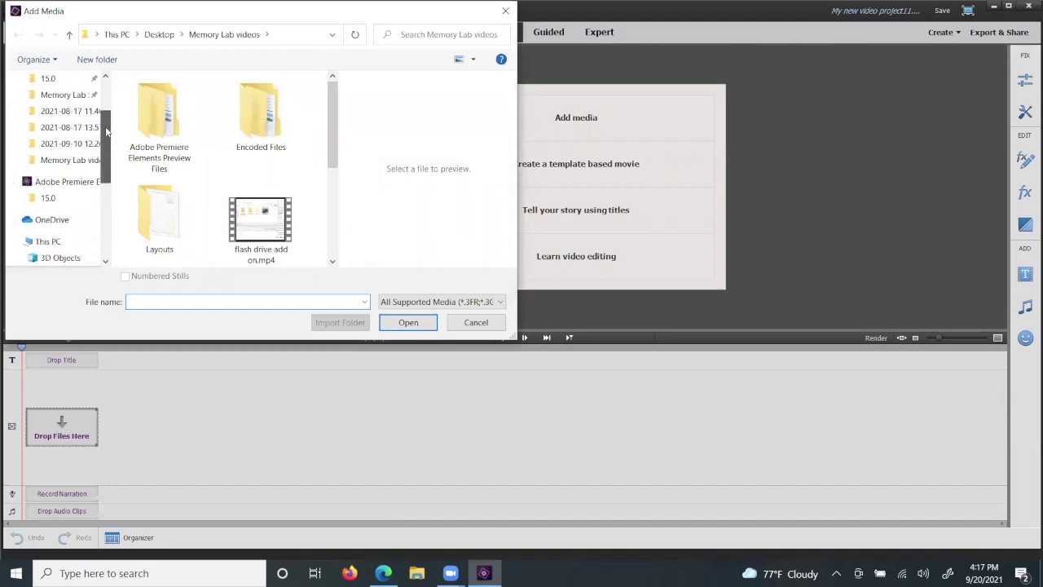
pyautogui.click(81, 166)
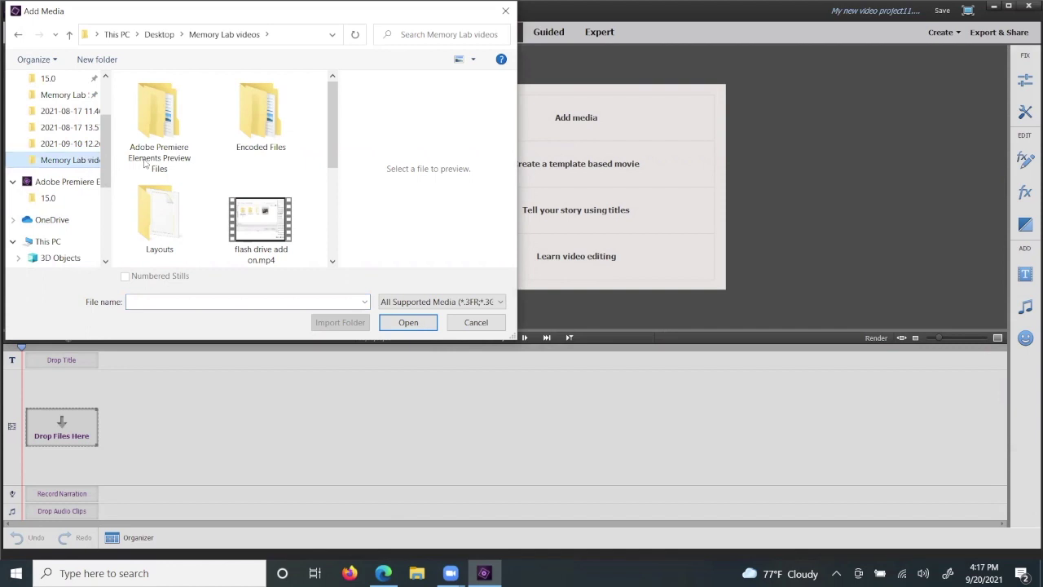
pyautogui.scroll(-2, 259, 222)
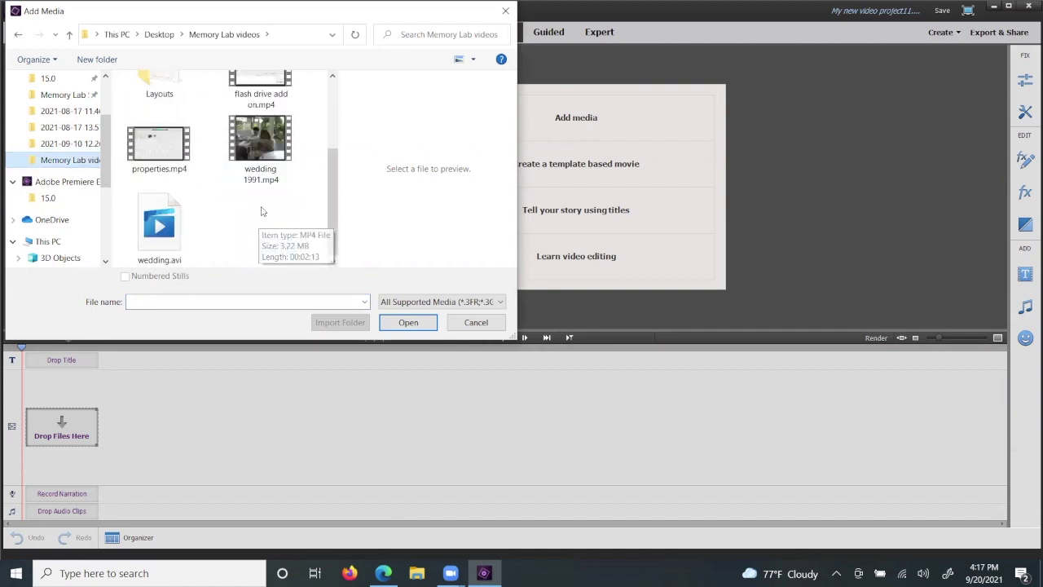
pyautogui.doubleClick(260, 145)
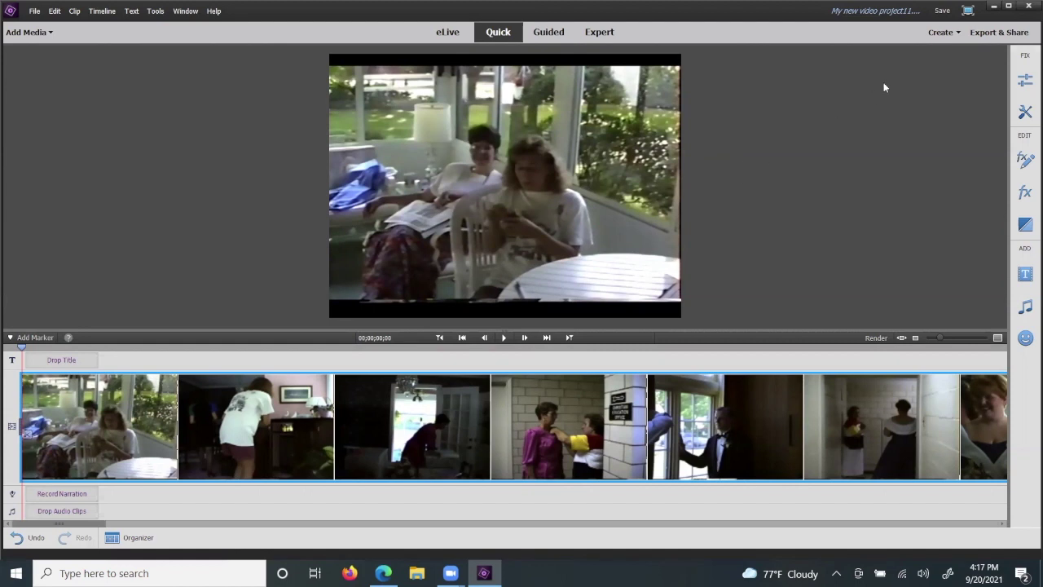
# Step: Check the Create menu, then split the wedding clip at 00;02;13;22 where the pink-room scene begins
pyautogui.click(959, 34)
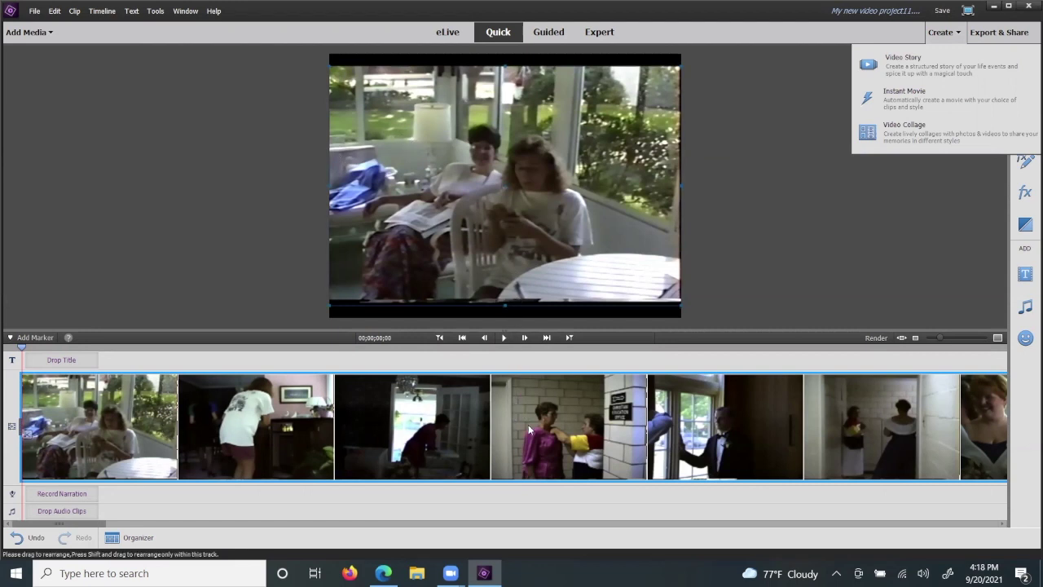
pyautogui.click(729, 424)
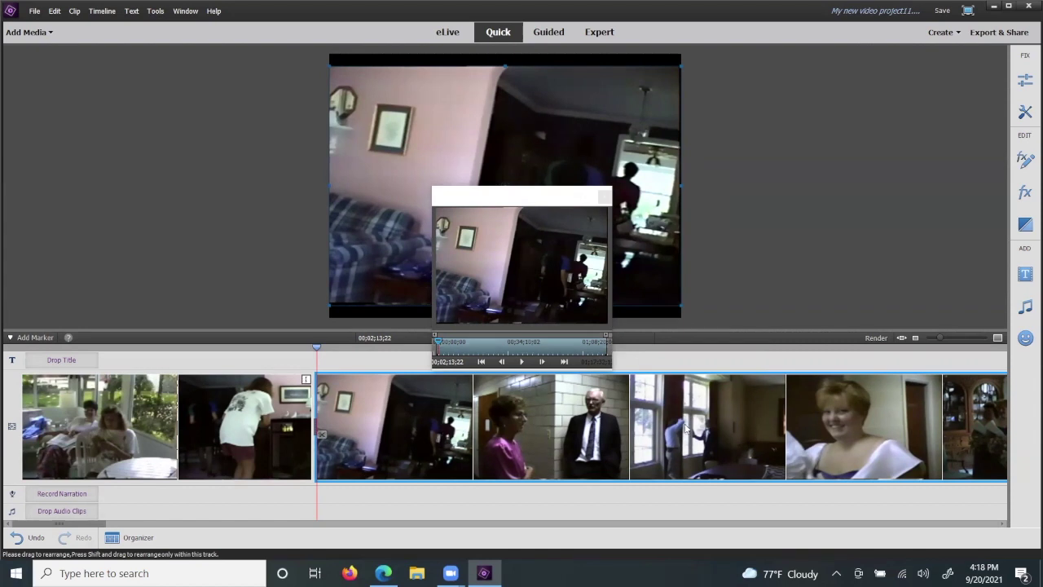
# Step: Trim the clip's start, split the footage at 00;05;21;07, and adjust the following clip's edge
pyautogui.click(725, 436)
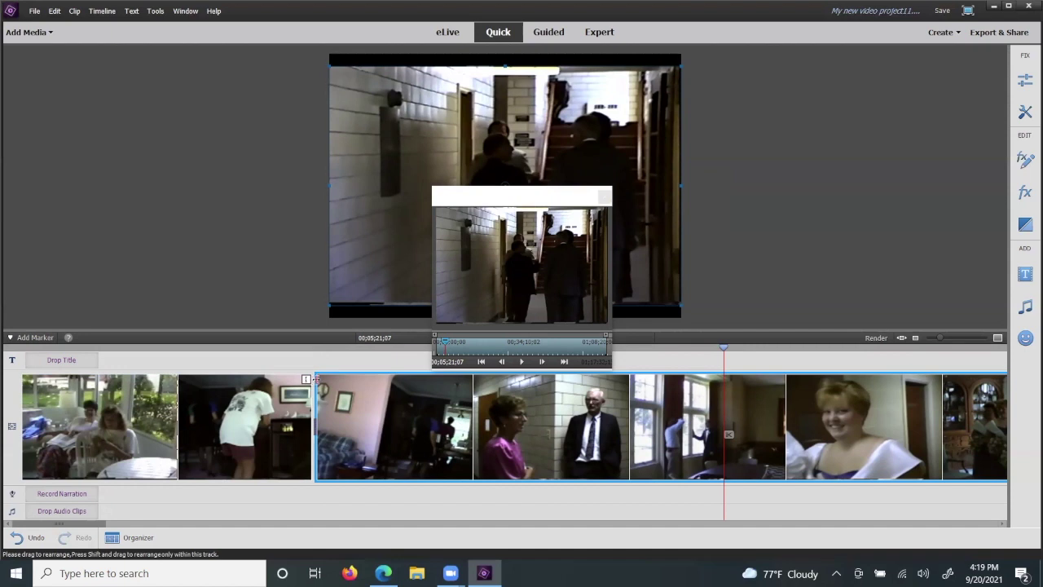
pyautogui.moveTo(314, 380)
pyautogui.mouseDown()
pyautogui.moveTo(351, 380)
pyautogui.moveTo(295, 379)
pyautogui.mouseUp()
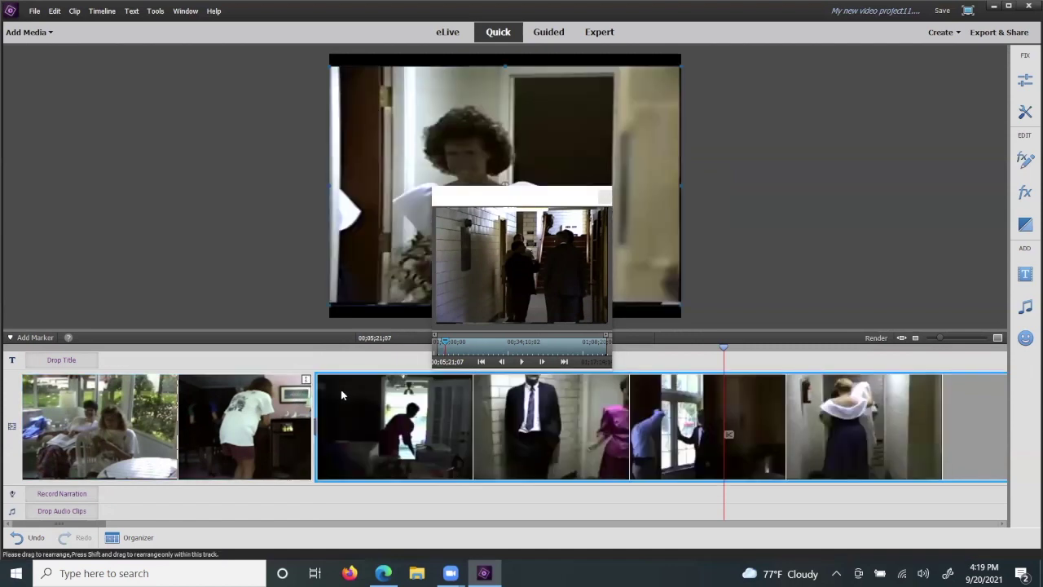
pyautogui.click(730, 435)
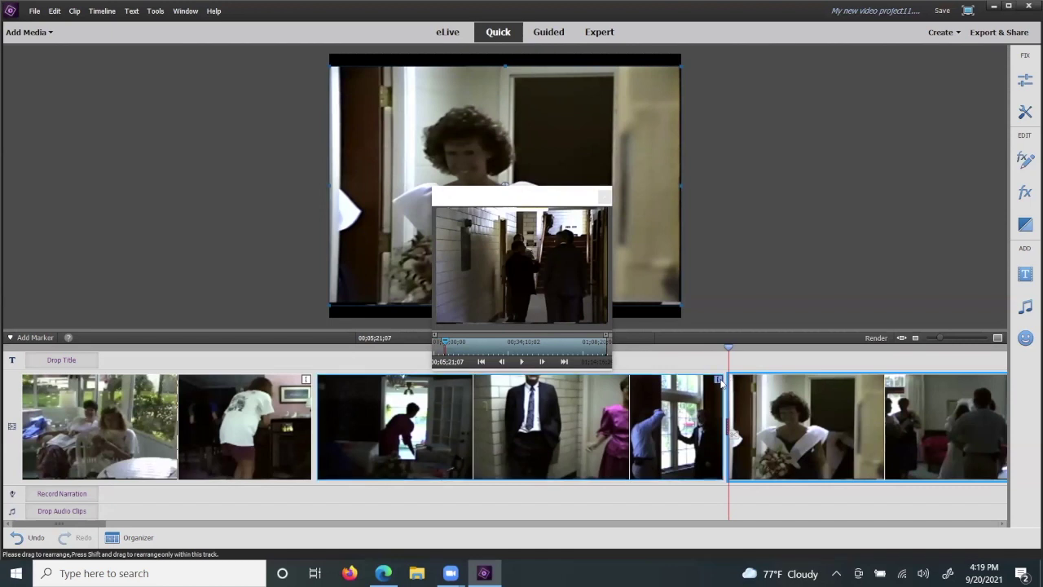
pyautogui.moveTo(728, 383)
pyautogui.mouseDown()
pyautogui.moveTo(741, 382)
pyautogui.moveTo(726, 388)
pyautogui.mouseUp()
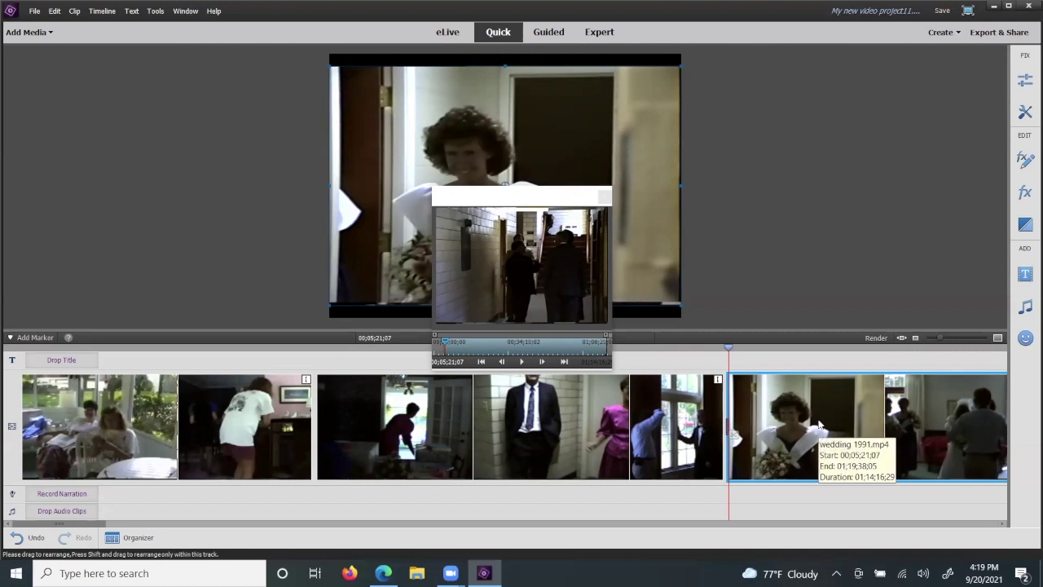
# Step: Delete the trailing 01;14;16;29 segment after the 00;05;21;07 cut and deselect the clips
pyautogui.press('Delete')
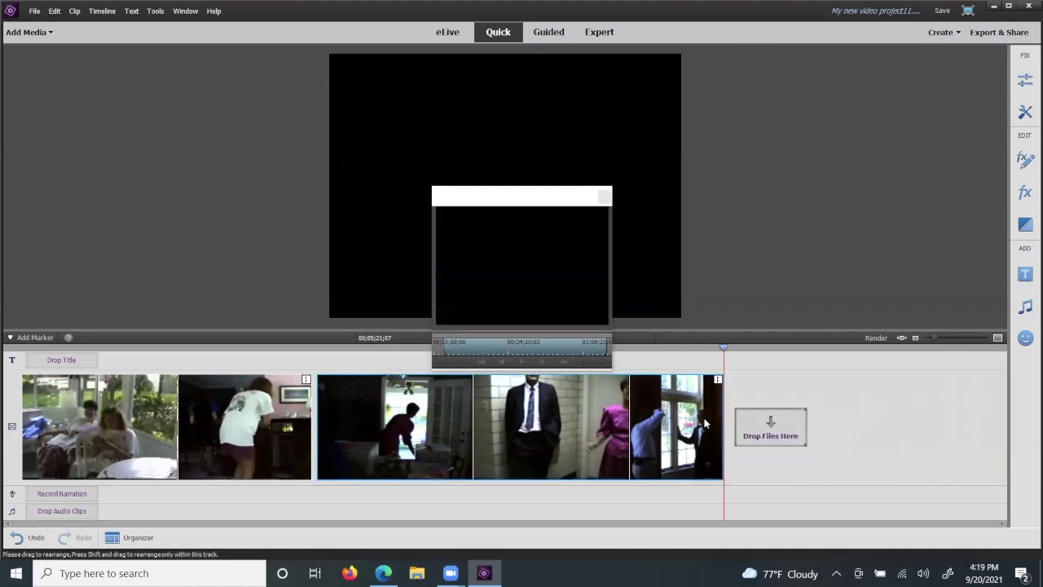
pyautogui.click(873, 420)
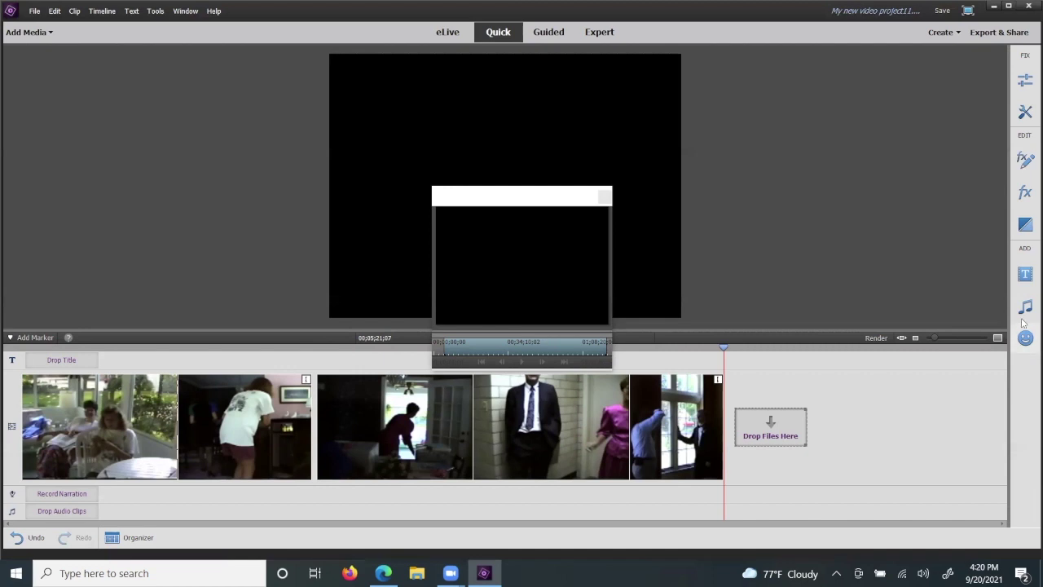
# Step: Add the Outdoor motion title after the last clip and begin editing its YOUR TEXT ONE line
pyautogui.click(1026, 275)
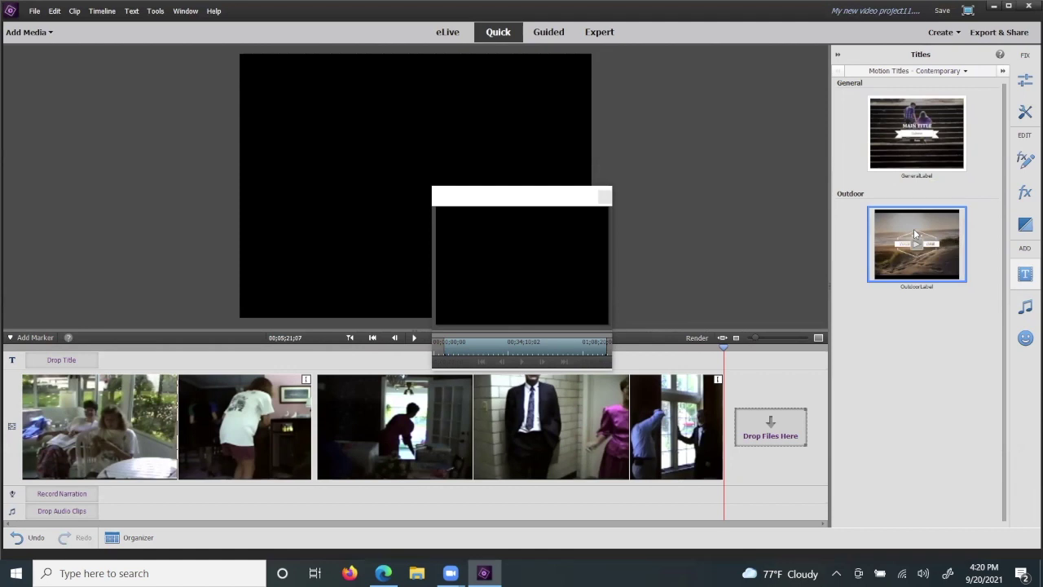
pyautogui.moveTo(914, 228); pyautogui.dragTo(783, 418)
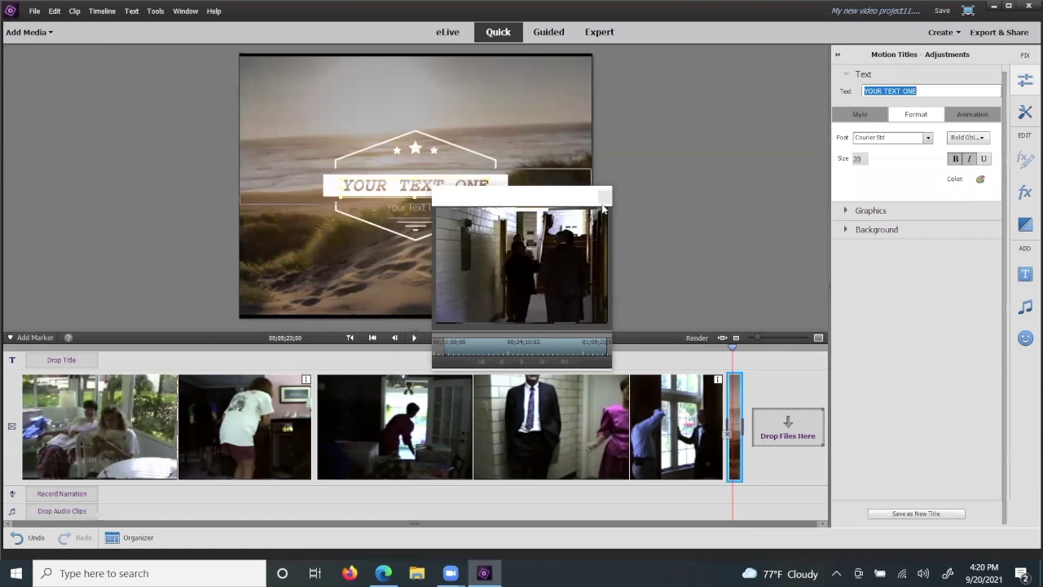
pyautogui.click(438, 181)
pyautogui.doubleClick(438, 182)
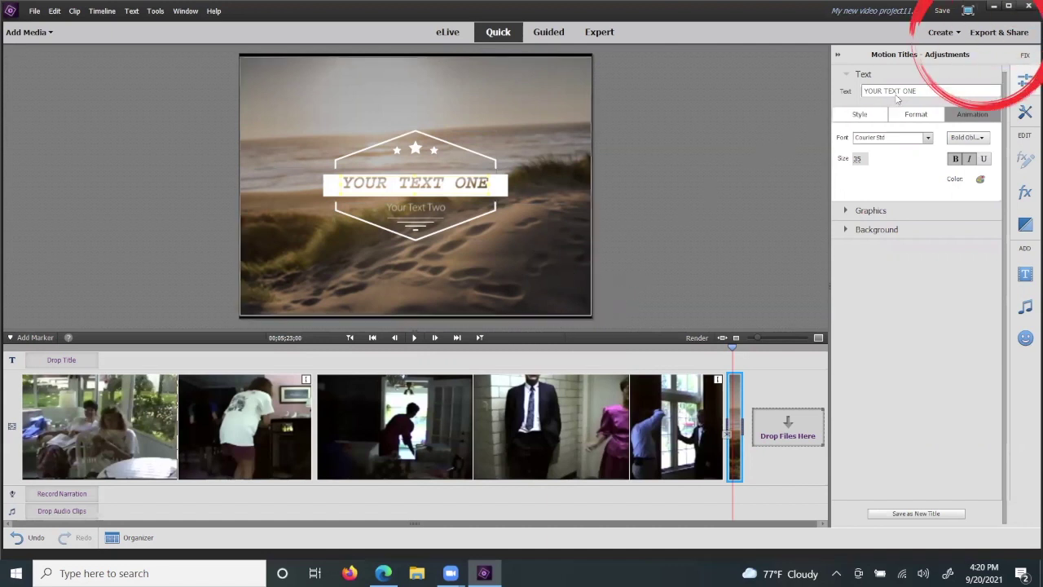
# Step: Set up a Computer export as MP4 H.264 at SD 576 (720x576) and preview a later frame
pyautogui.click(1009, 34)
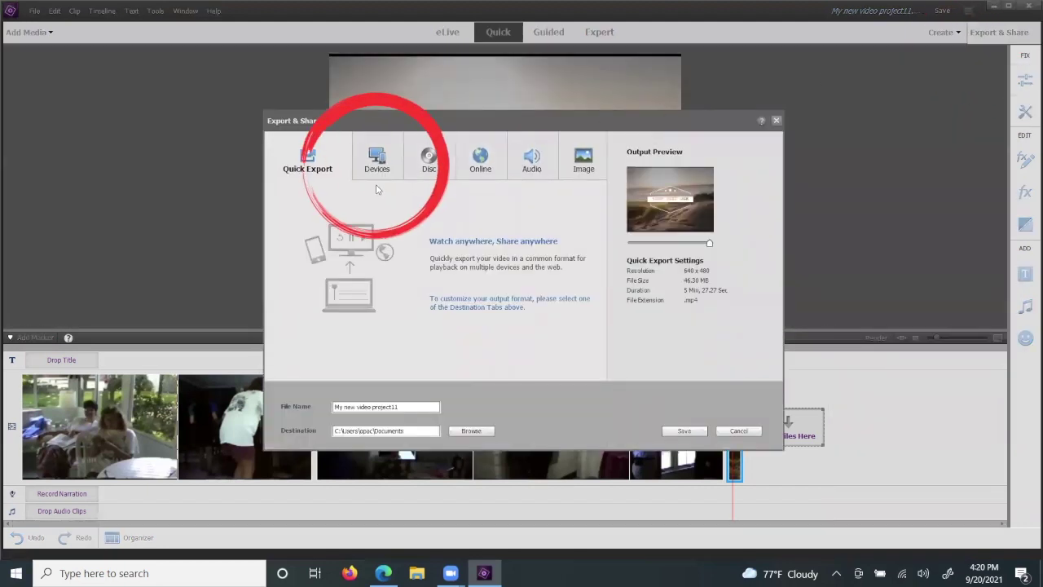
pyautogui.click(380, 159)
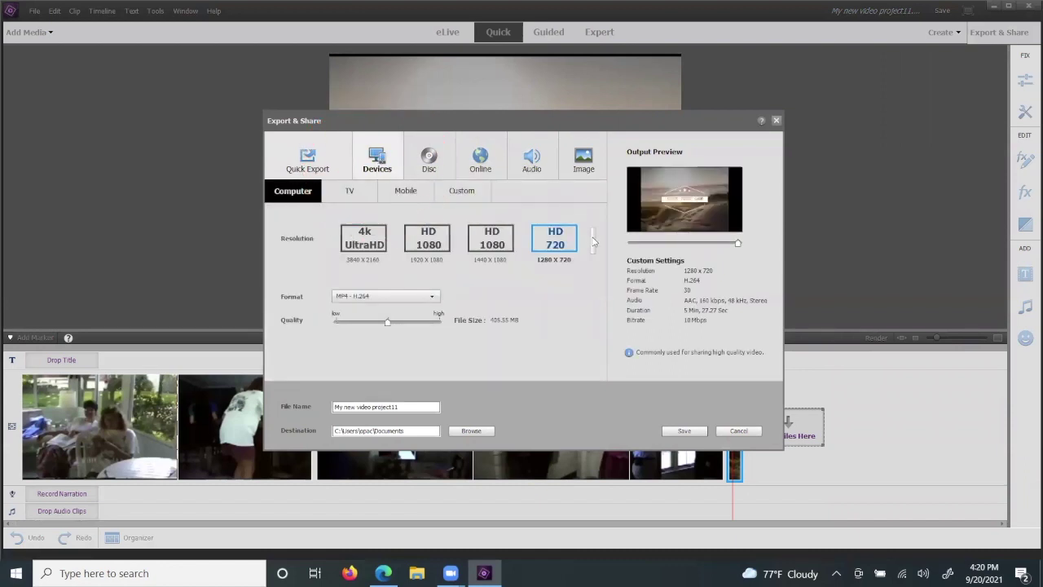
pyautogui.click(593, 240)
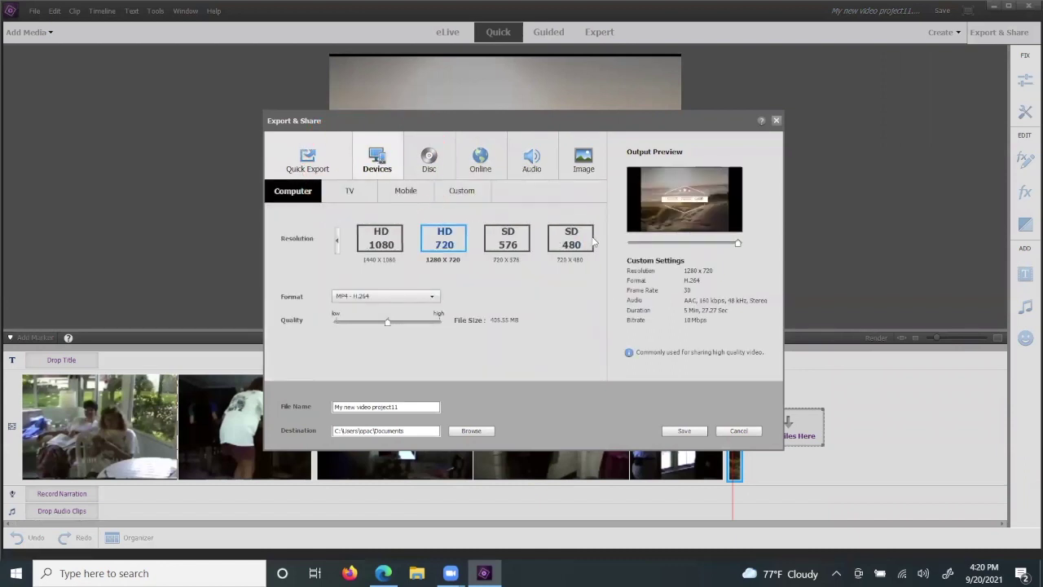
pyautogui.click(515, 243)
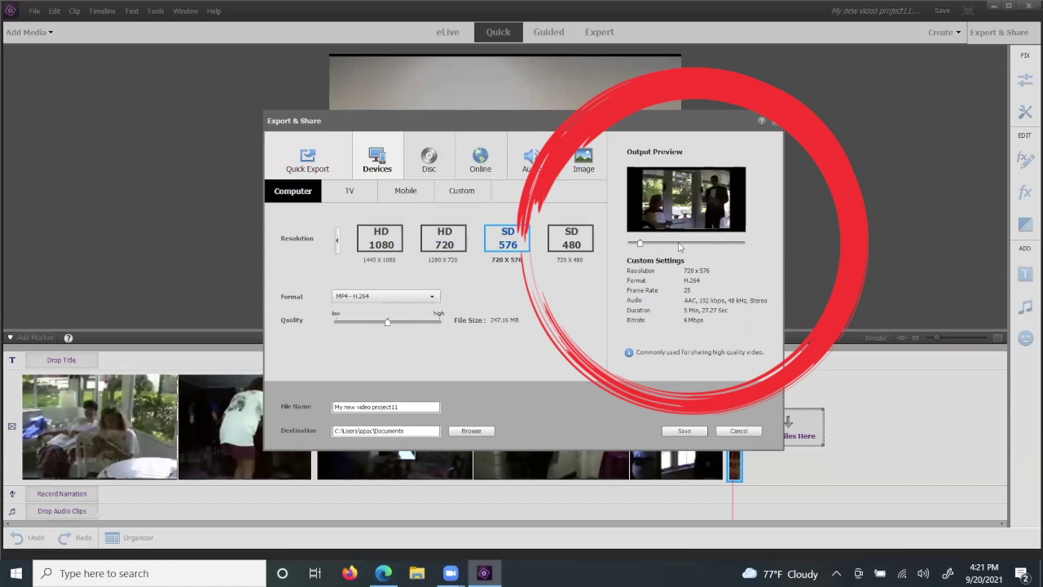
pyautogui.click(680, 244)
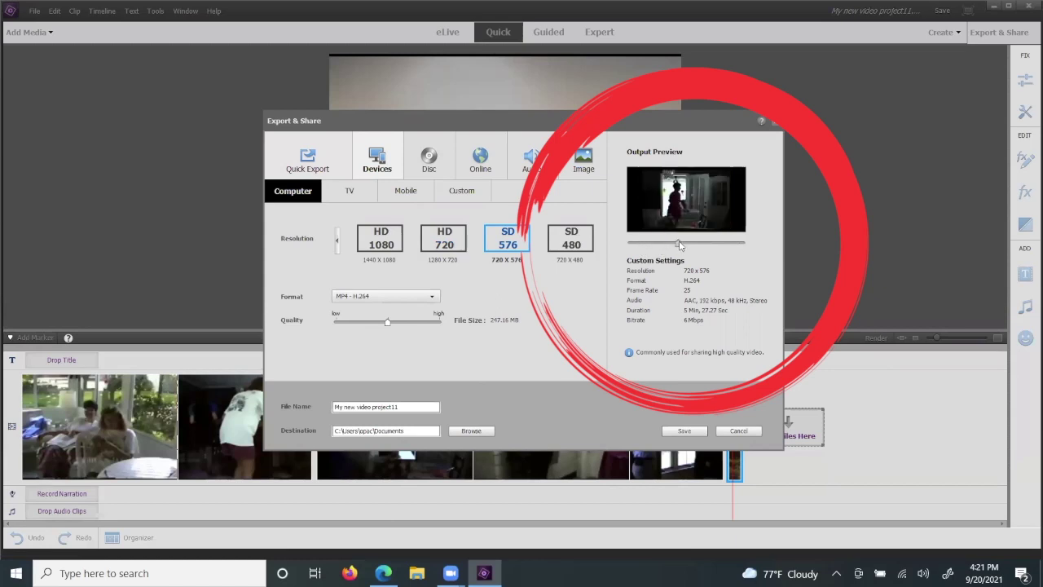
# Step: Set the export destination to the Memory Lab videos folder, then switch to Disc output
pyautogui.click(477, 434)
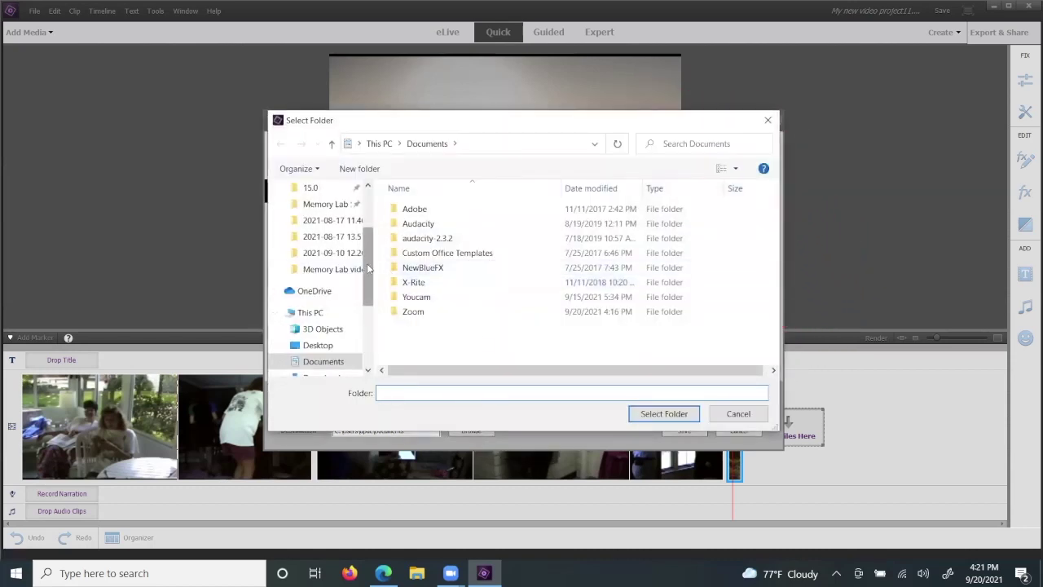
pyautogui.click(343, 269)
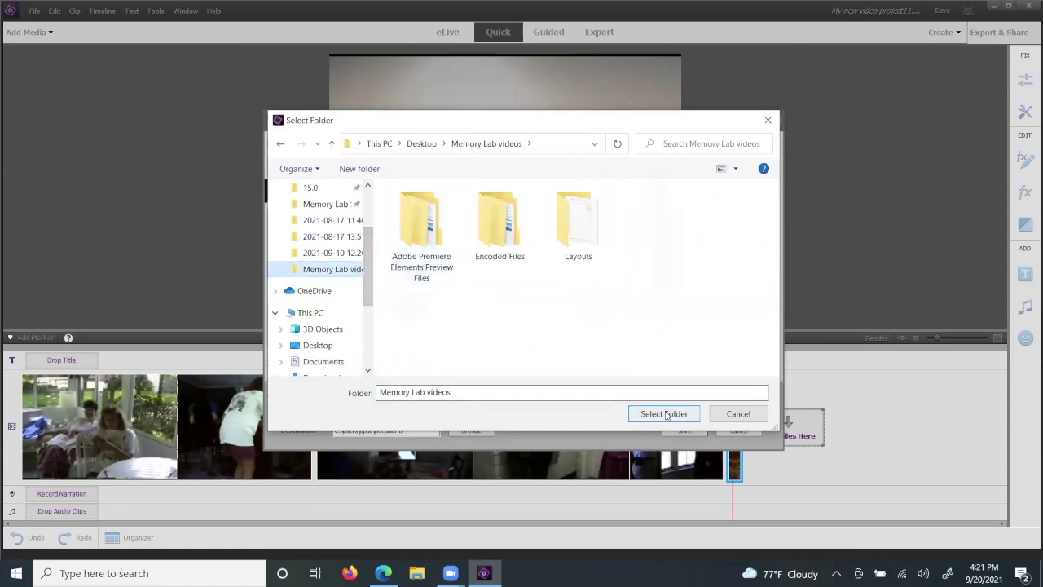
pyautogui.click(664, 414)
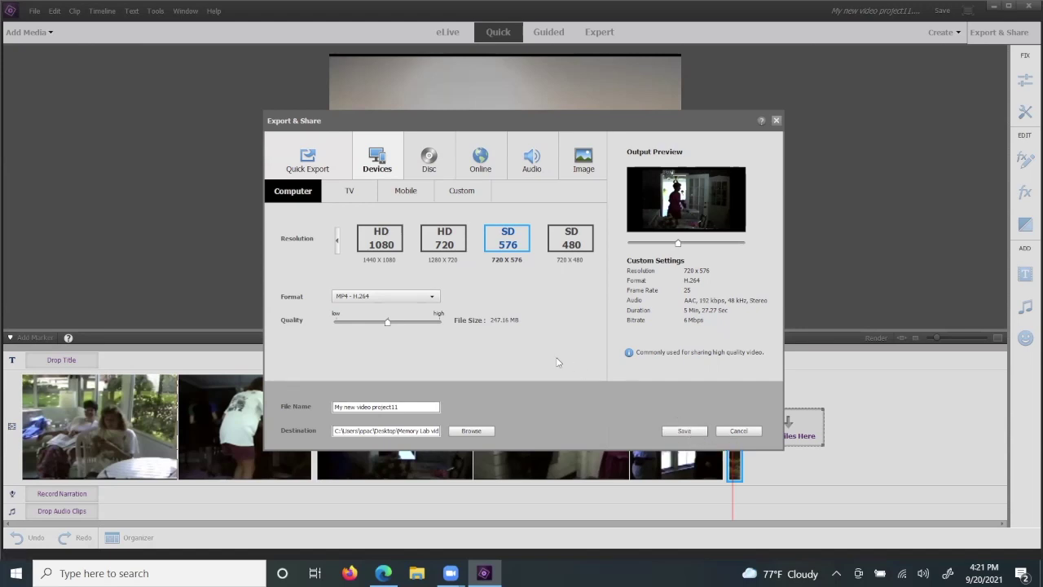
pyautogui.click(430, 160)
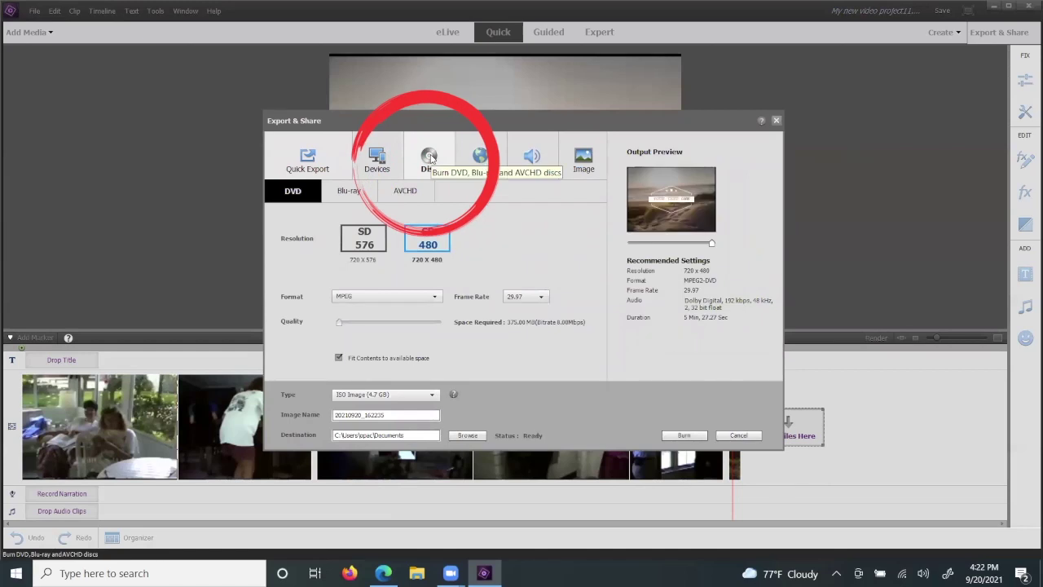
# Step: Choose SD 576 (720x576, 25 fps MPEG) for the DVD and start the burn
pyautogui.click(371, 244)
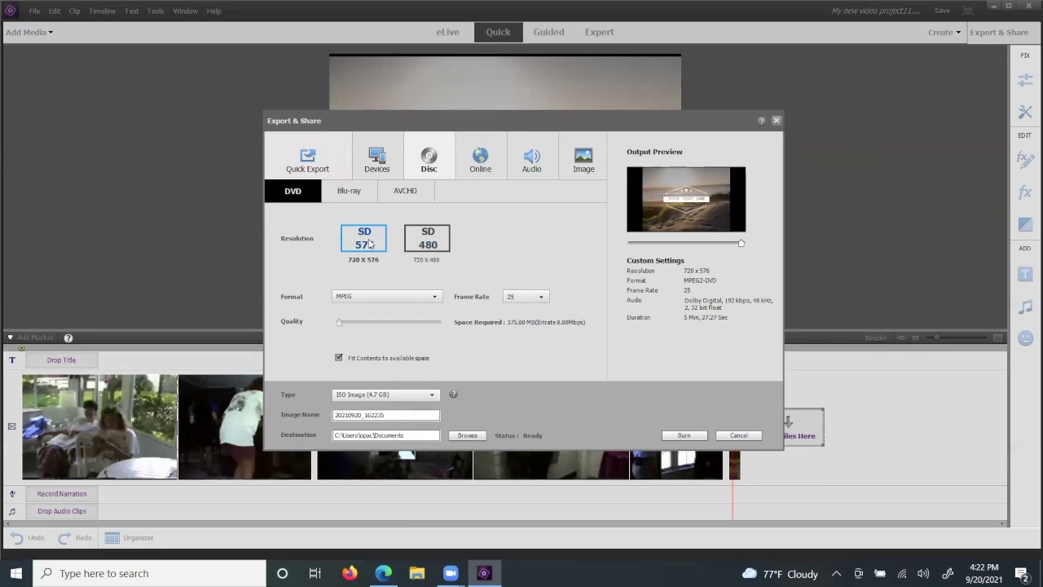
pyautogui.click(687, 436)
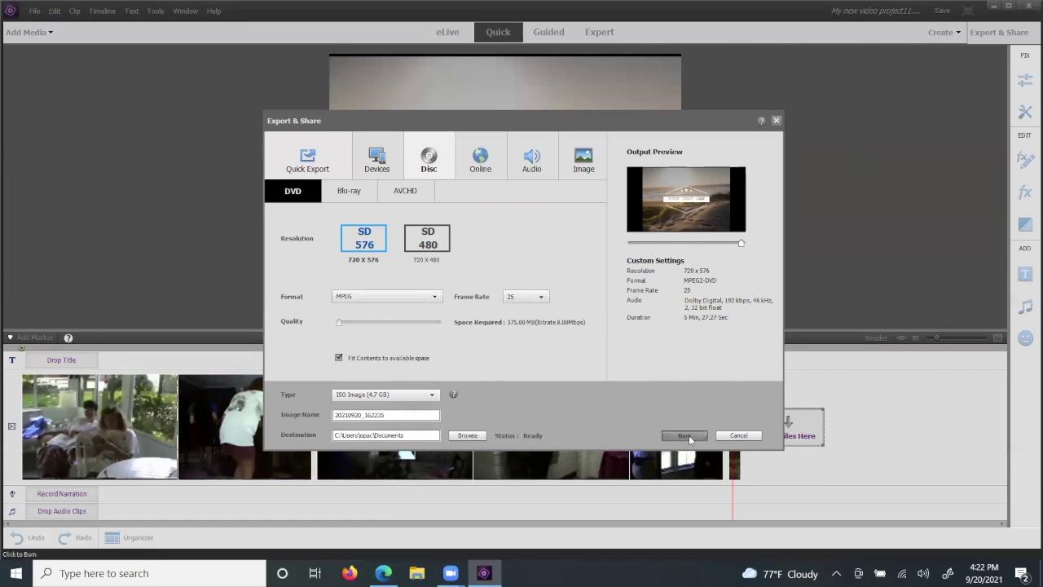